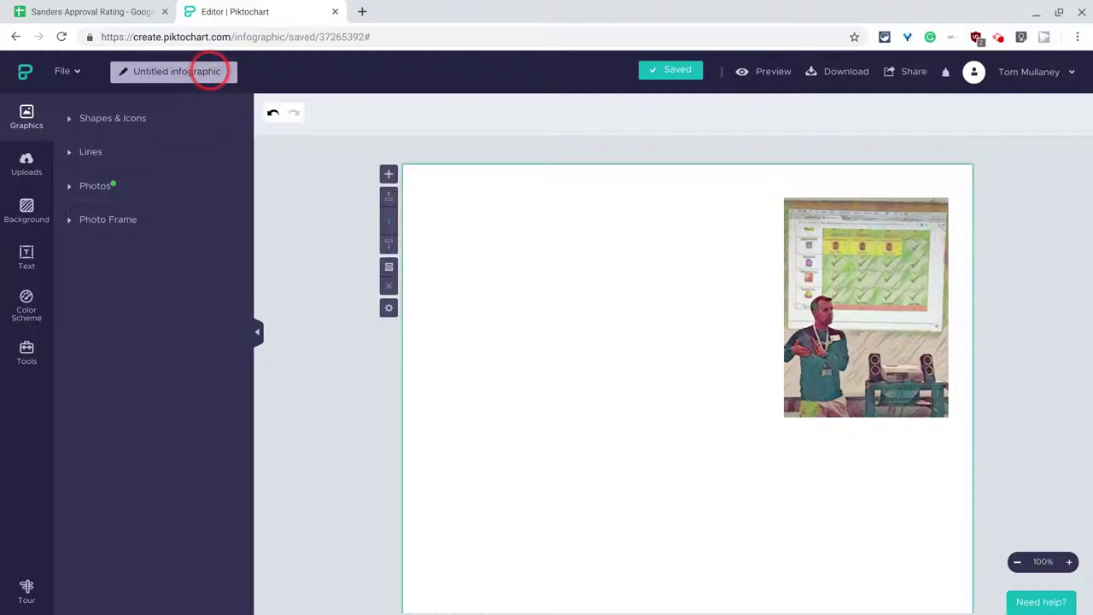
Step: Try the A4 canvas size preset, then set the canvas size back to Custom
click(388, 310)
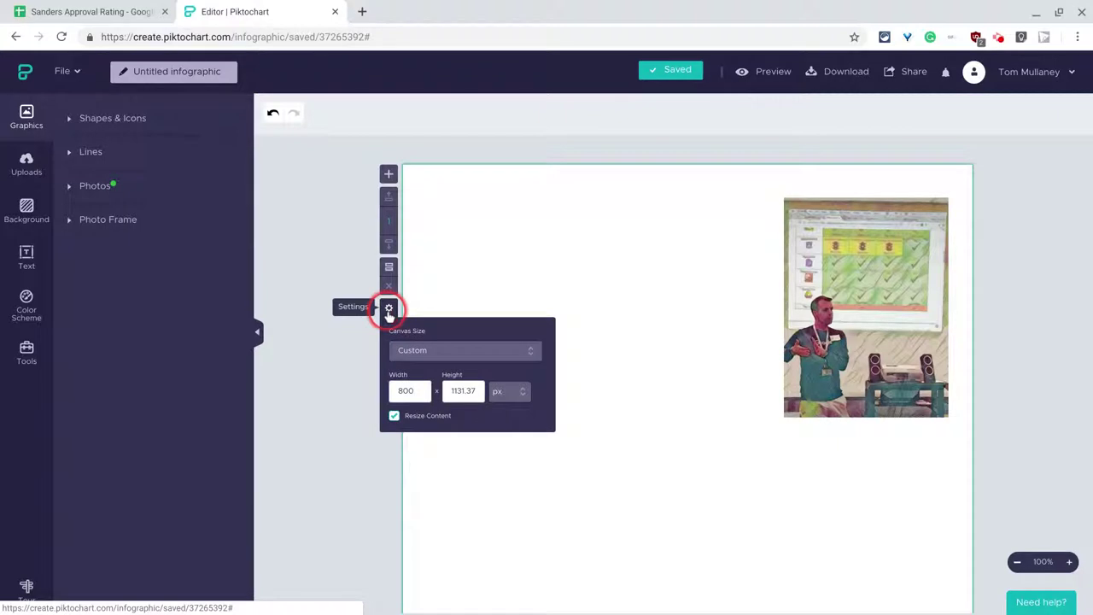
click(504, 351)
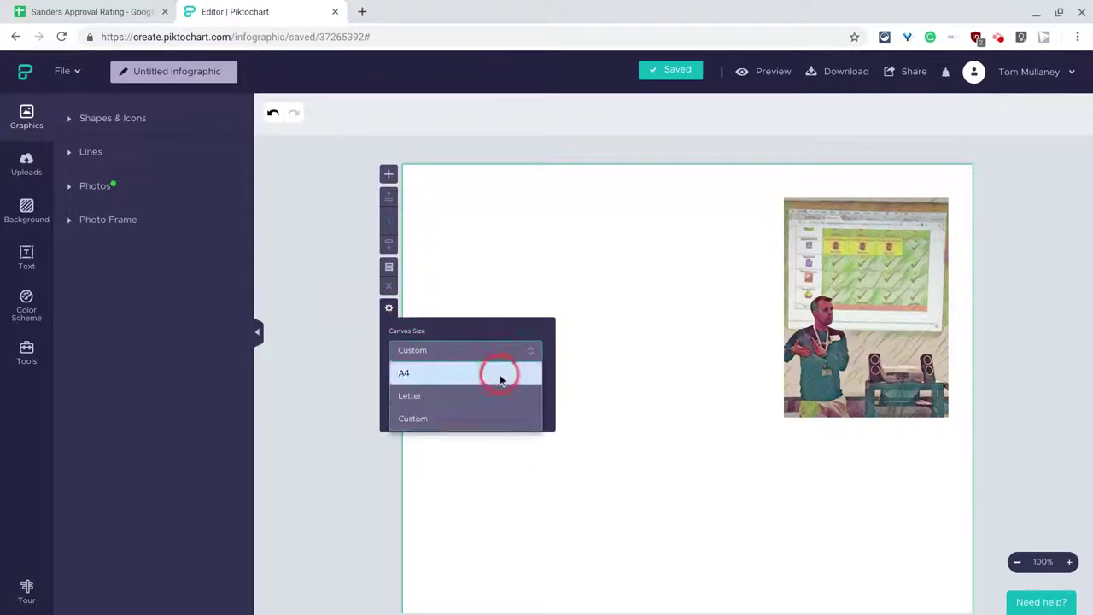
click(501, 373)
click(503, 352)
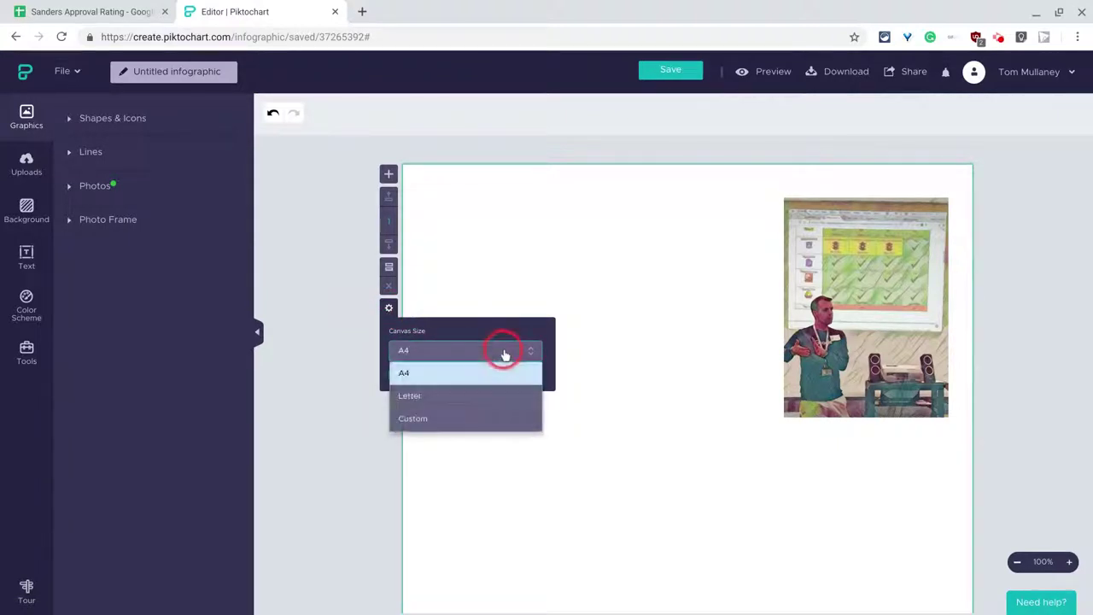
click(498, 416)
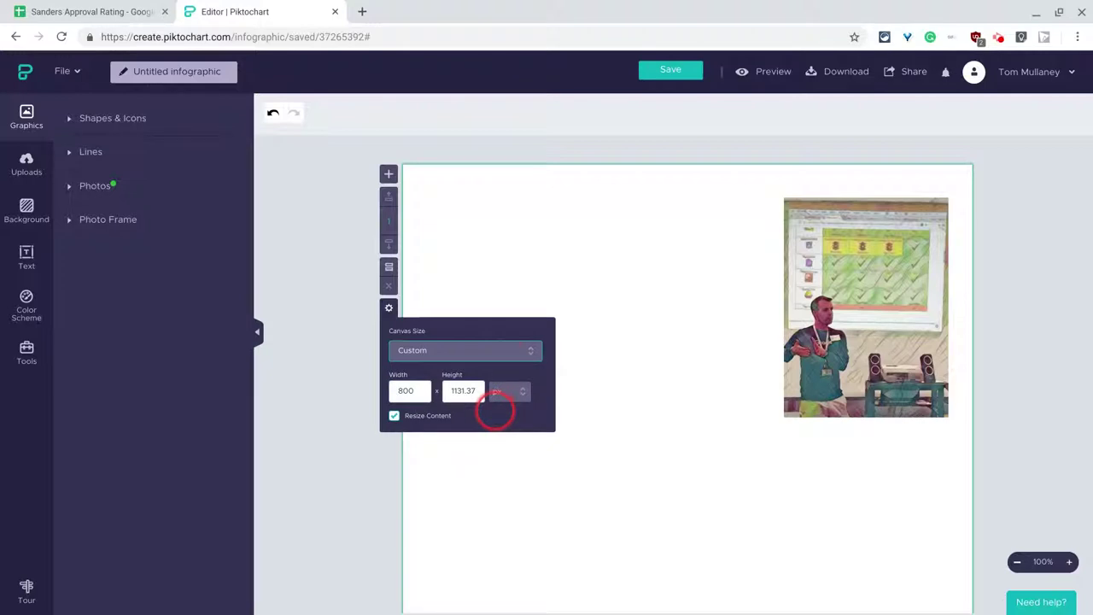
click(391, 310)
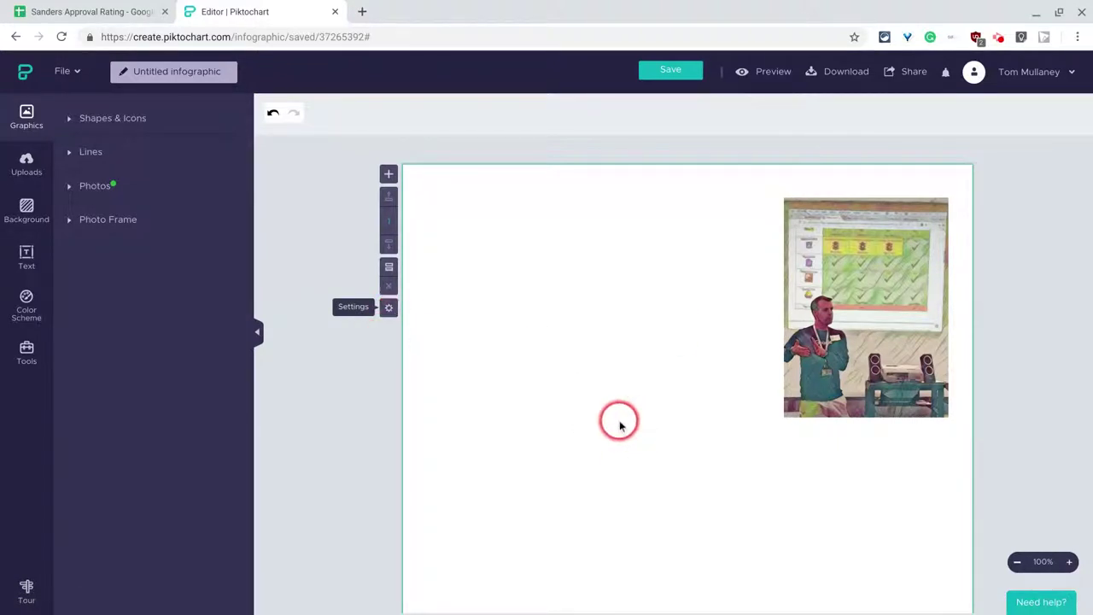
Step: Start a new chart and view the Dynamic Data option before returning to the Data grid
click(36, 354)
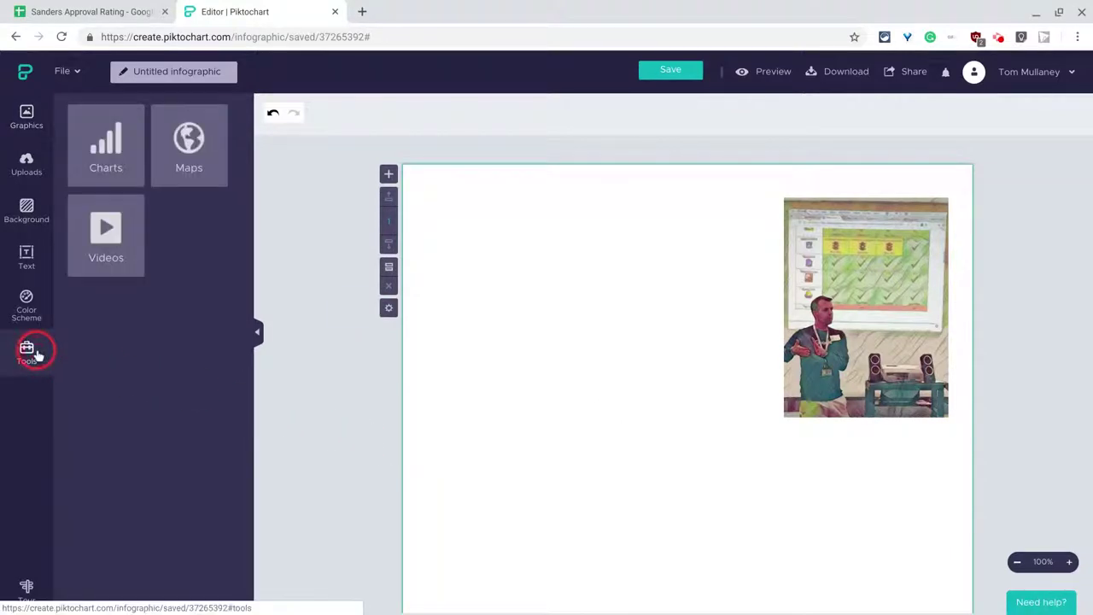
click(104, 162)
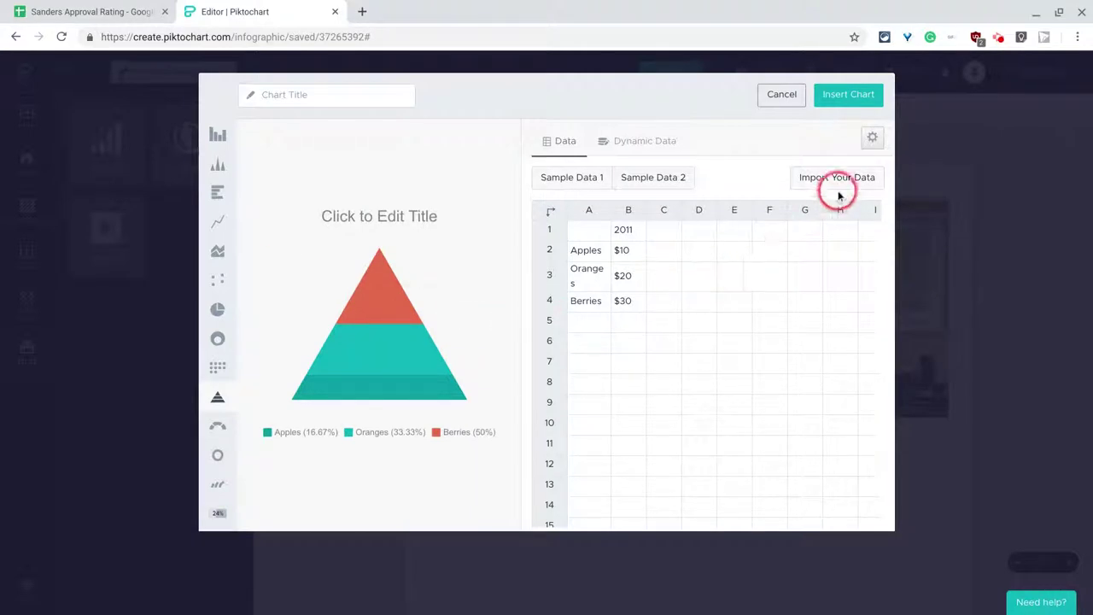
click(636, 145)
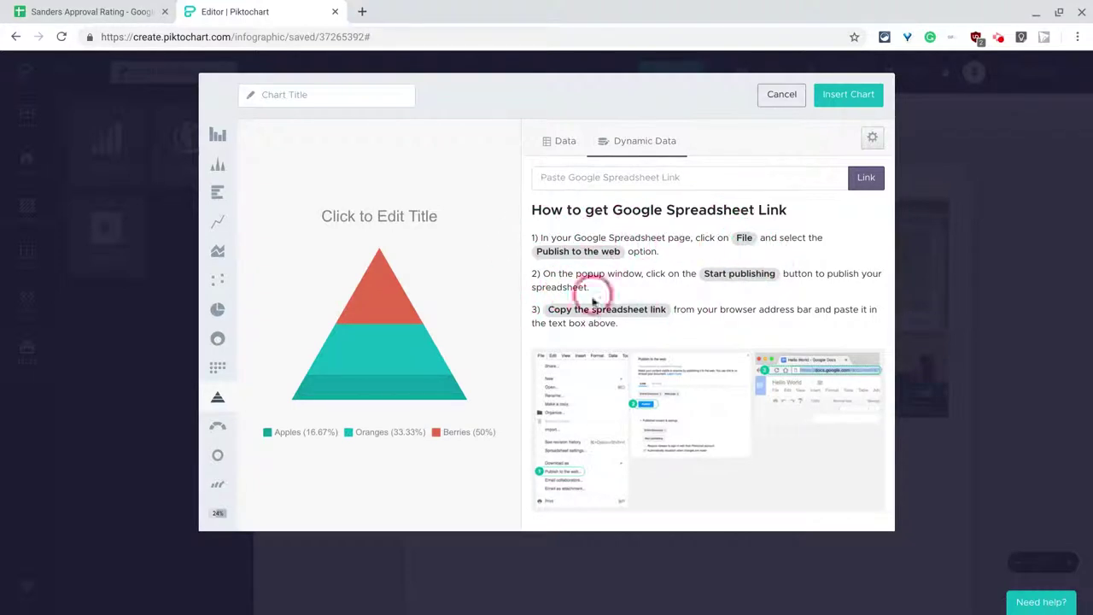
click(557, 145)
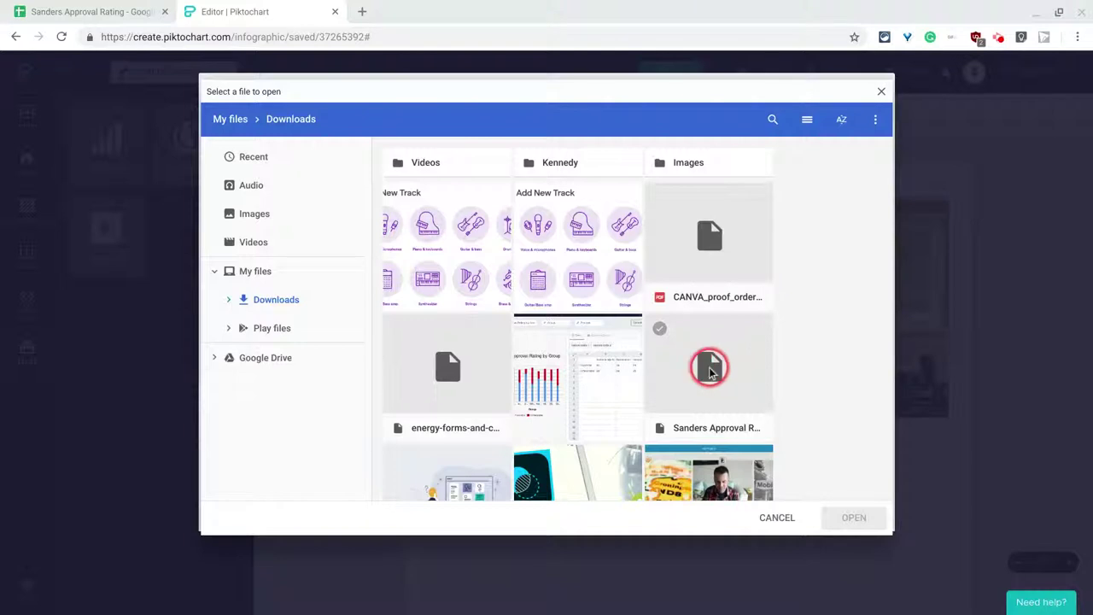
Step: Import the Sanders Approval CSV from Downloads into the chart's data grid
click(711, 366)
click(852, 517)
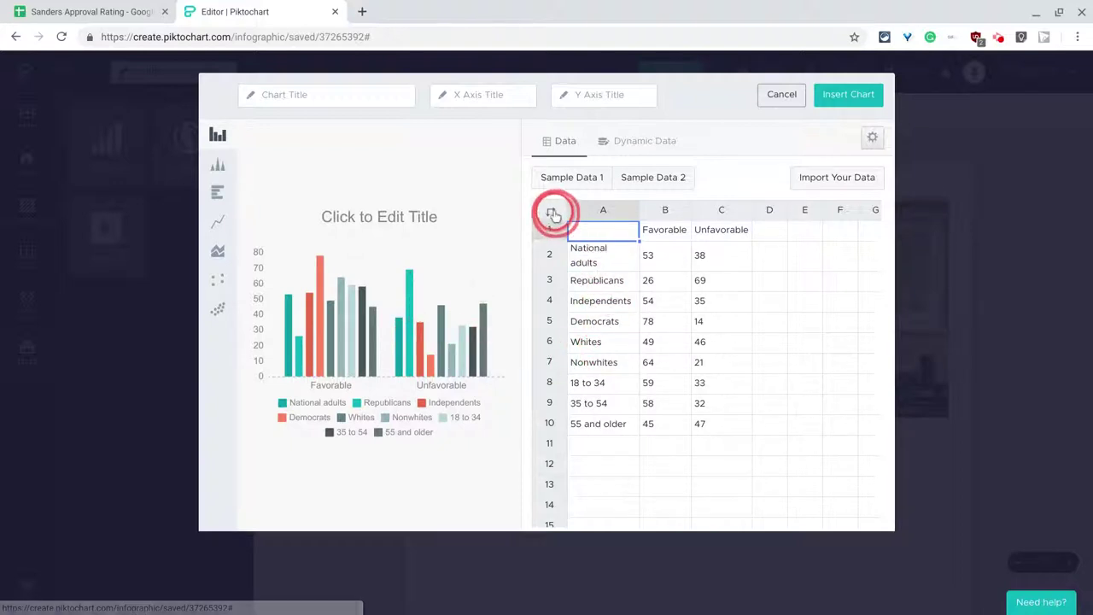
Step: Transpose the data grid so Favorable and Unfavorable become rows
click(551, 214)
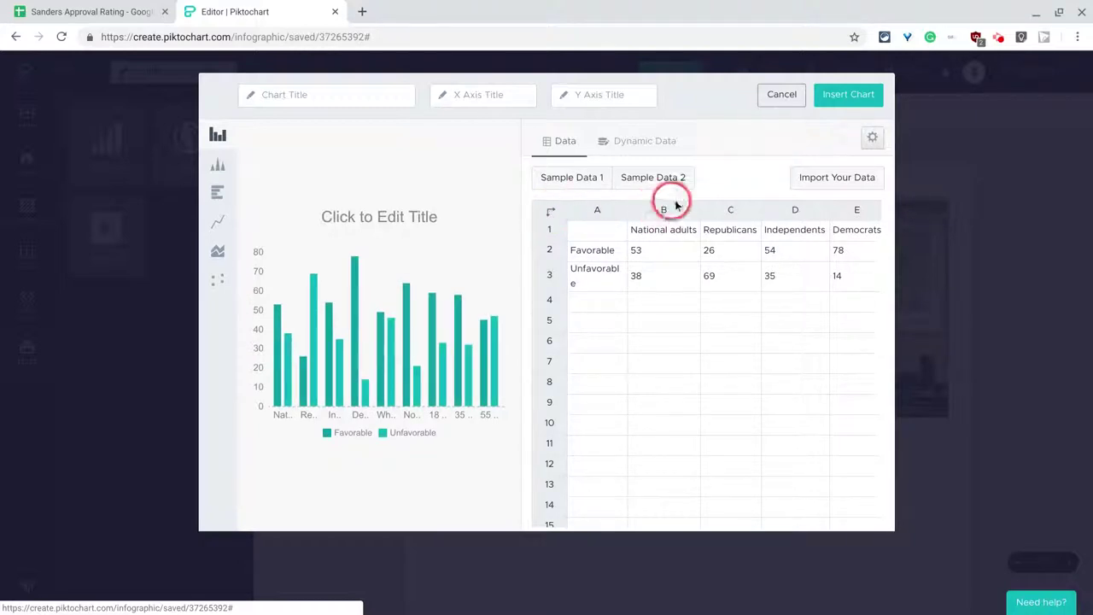
Step: Stack the bars and colour Favorable blue and Unfavorable red
click(873, 139)
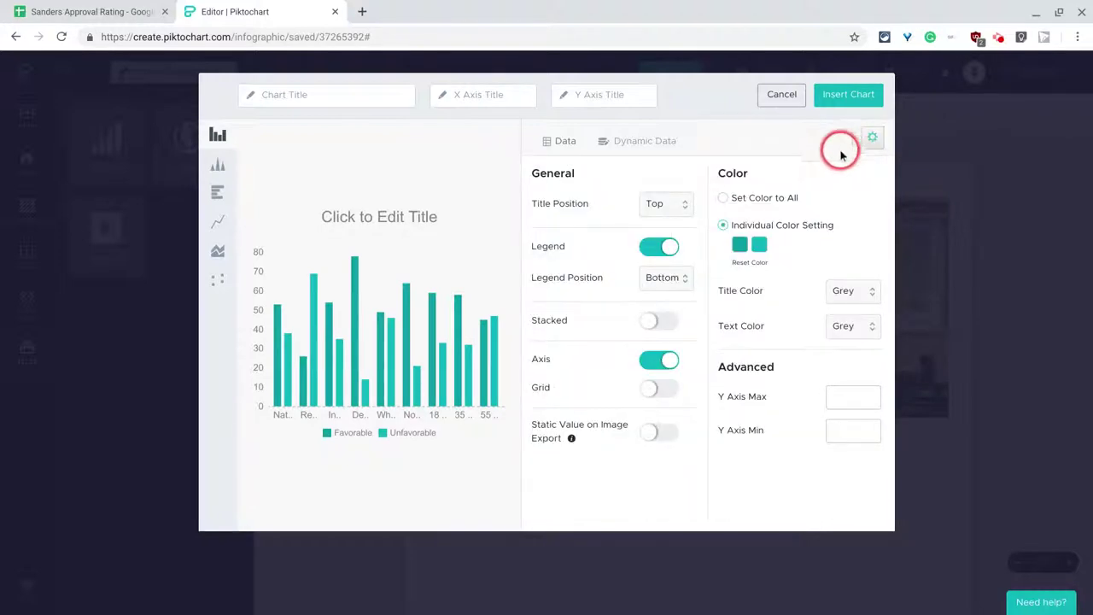
click(657, 321)
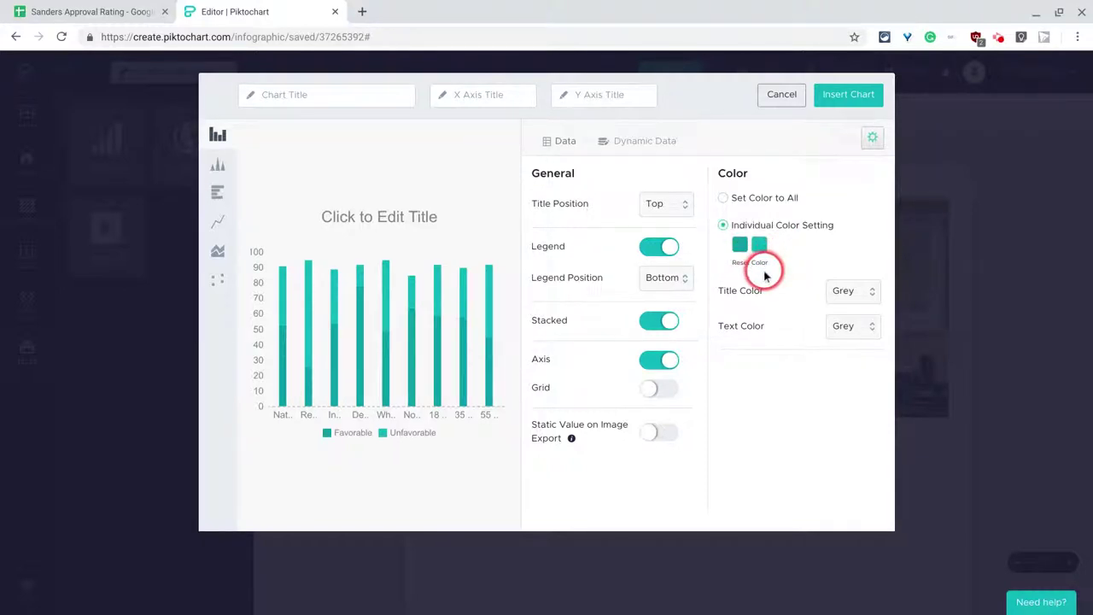
click(740, 247)
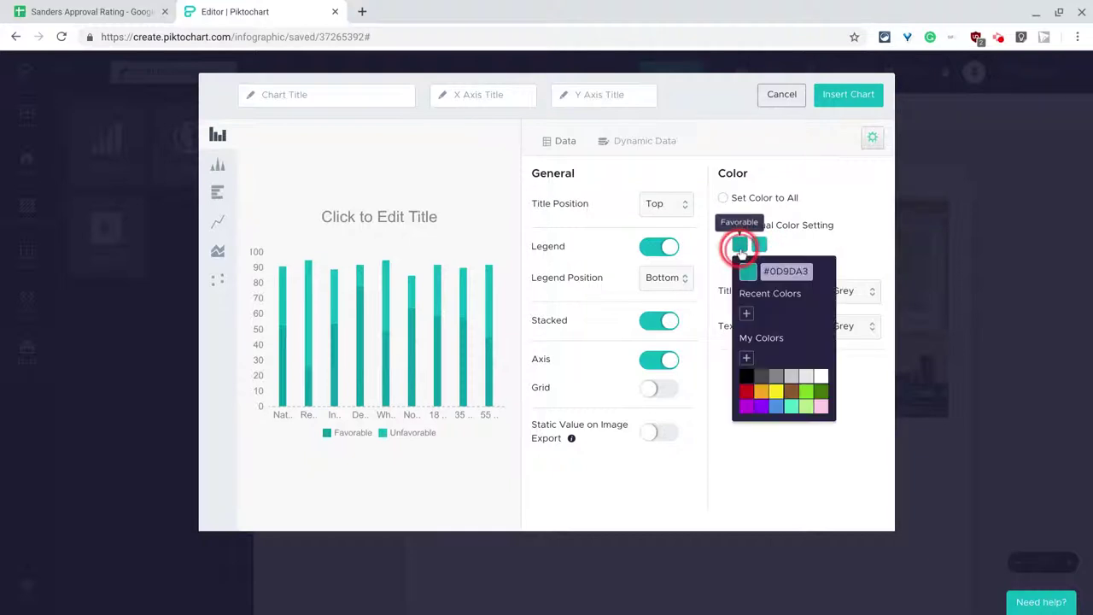
click(776, 408)
click(760, 246)
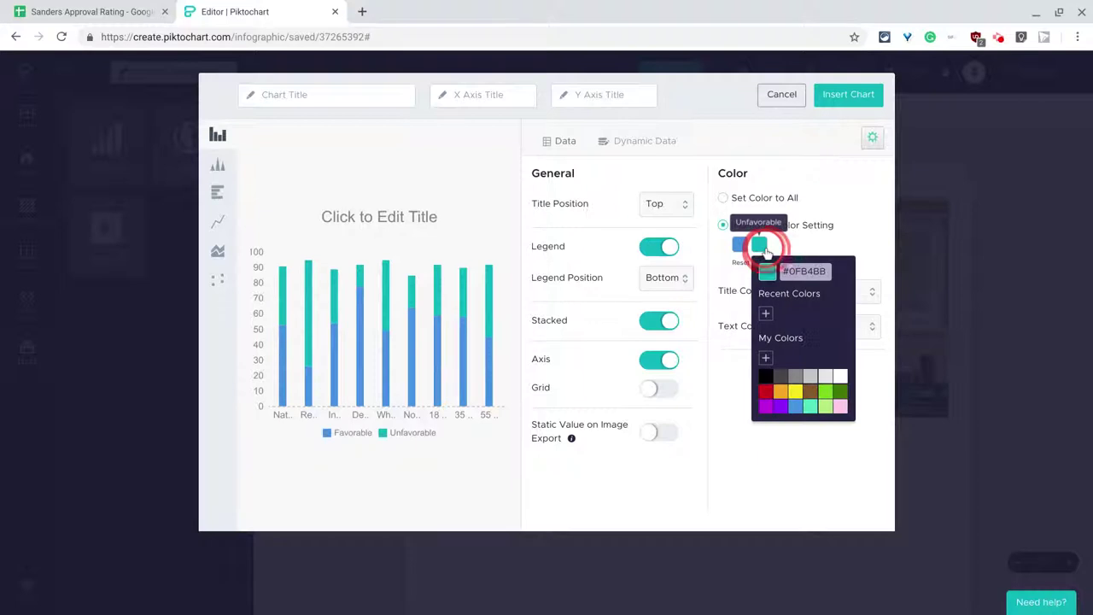
click(766, 391)
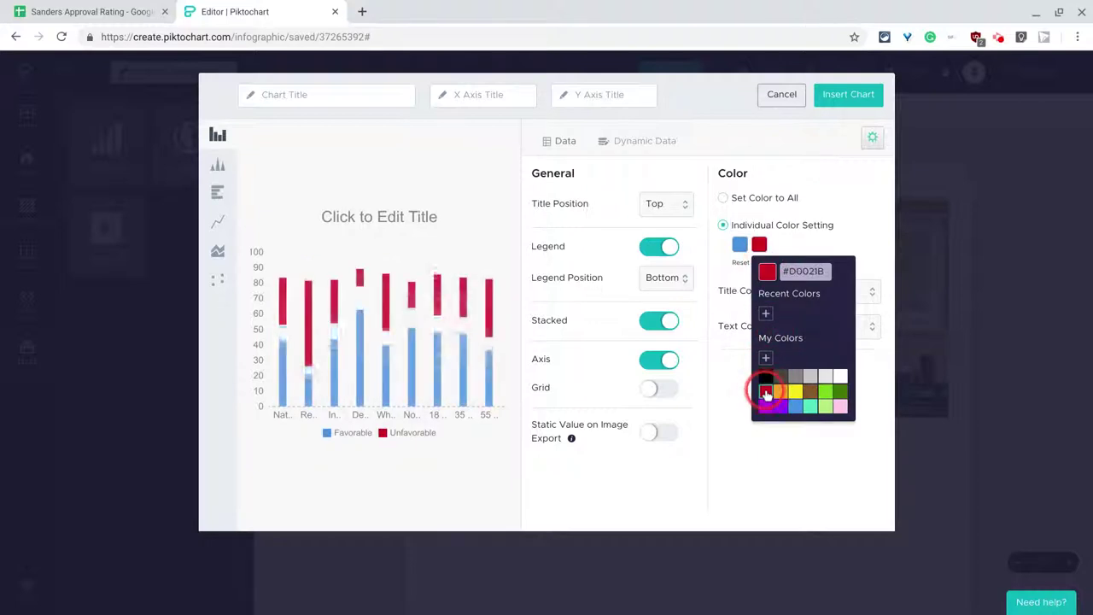
click(727, 465)
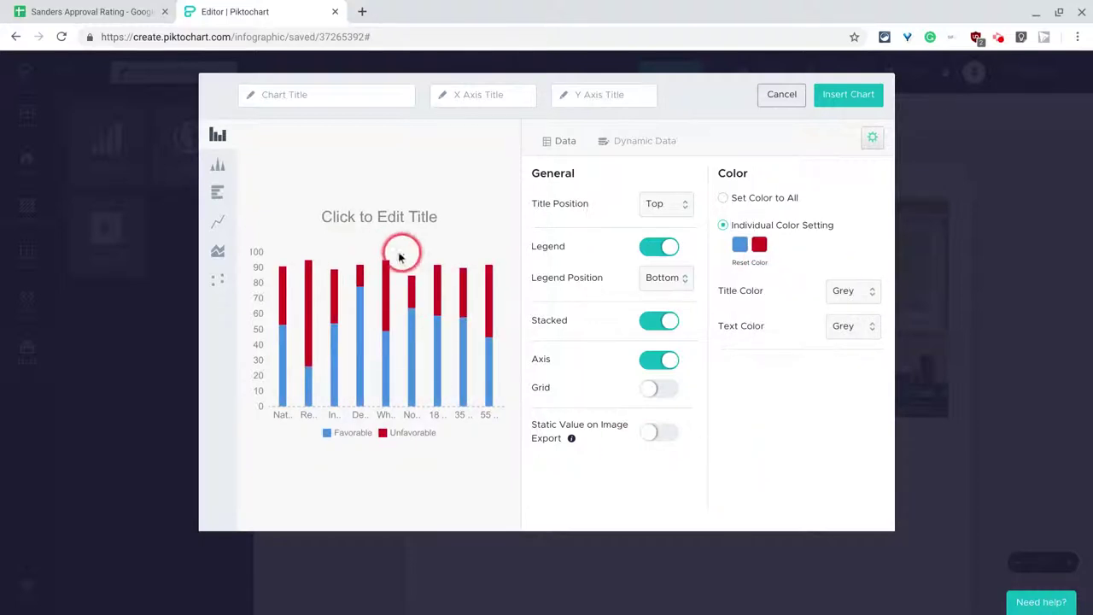
Step: Try the chart title below the chart, then restore it above the chart
click(664, 205)
click(663, 249)
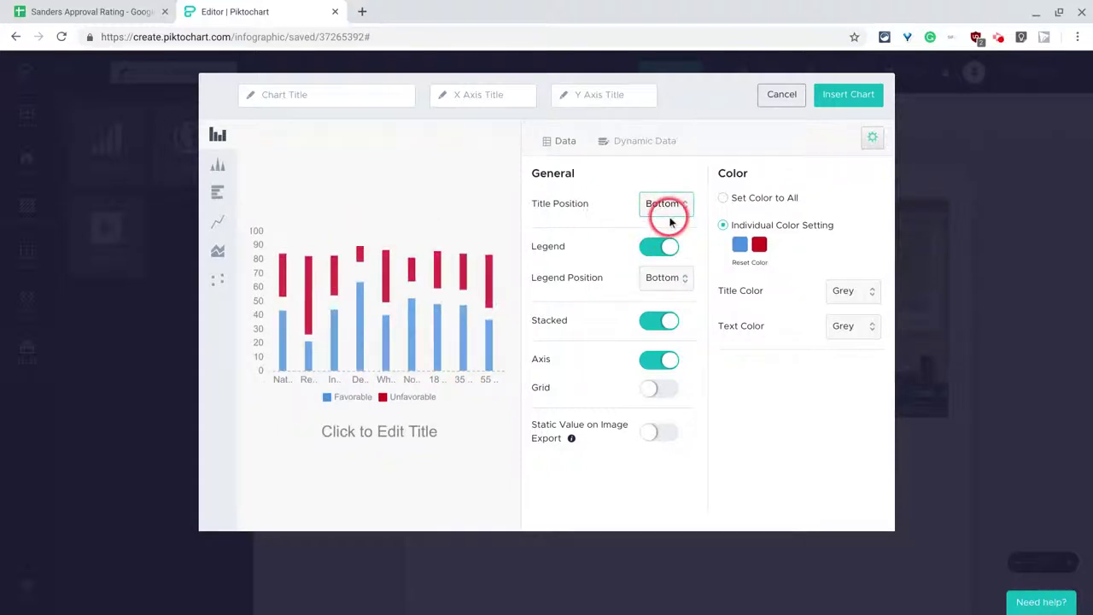
click(668, 207)
click(660, 226)
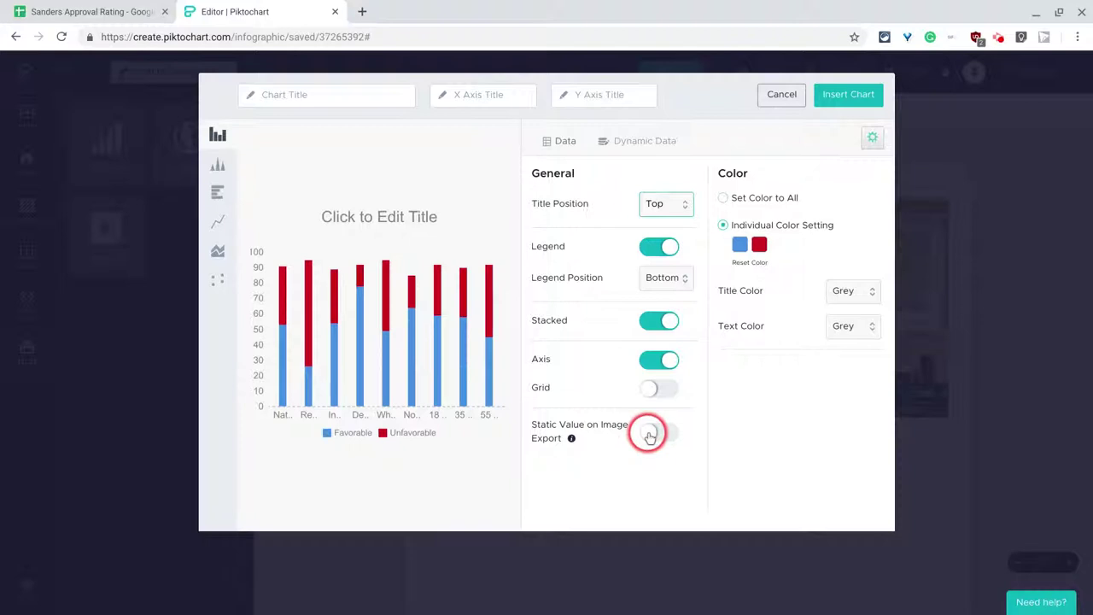
Step: Place the finished chart on the canvas and delete the photo
click(848, 94)
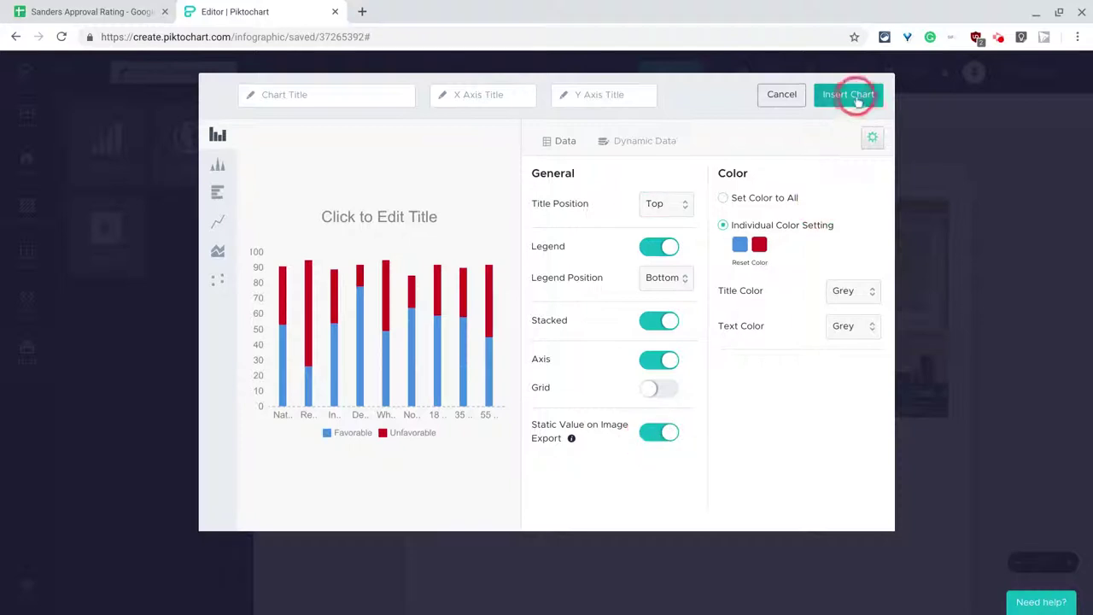
click(889, 273)
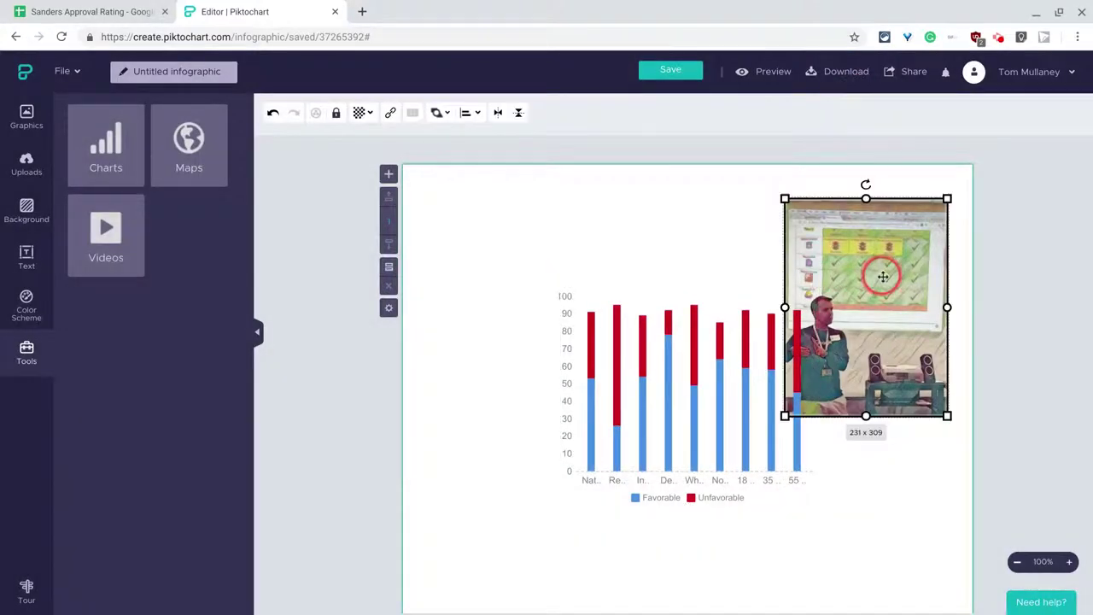
key(Delete)
Step: Enlarge the chart to span most of the canvas width
click(579, 401)
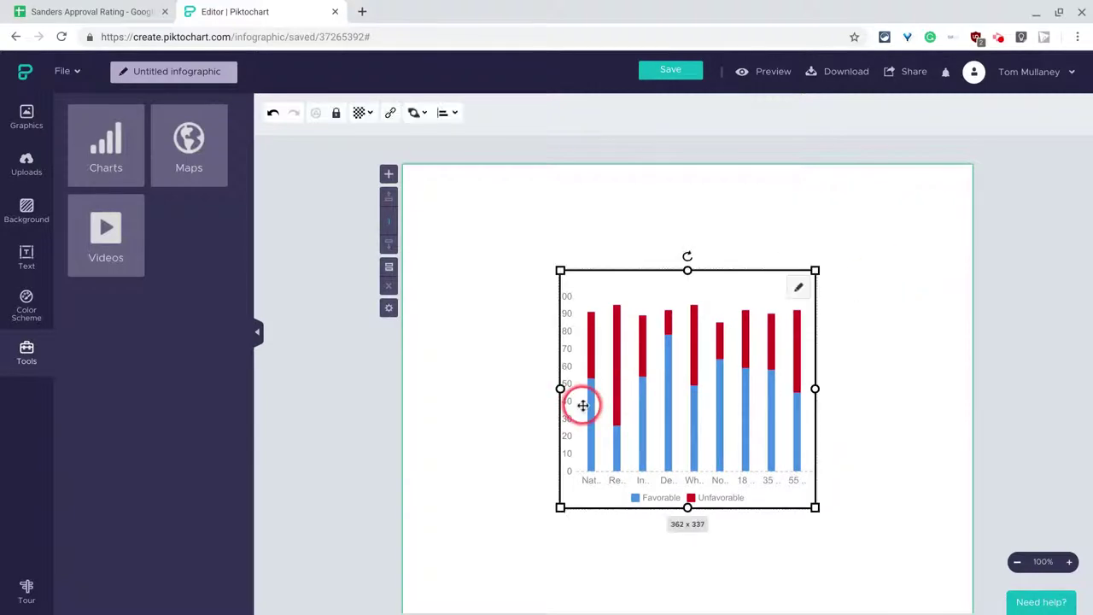
drag(565, 512, 446, 575)
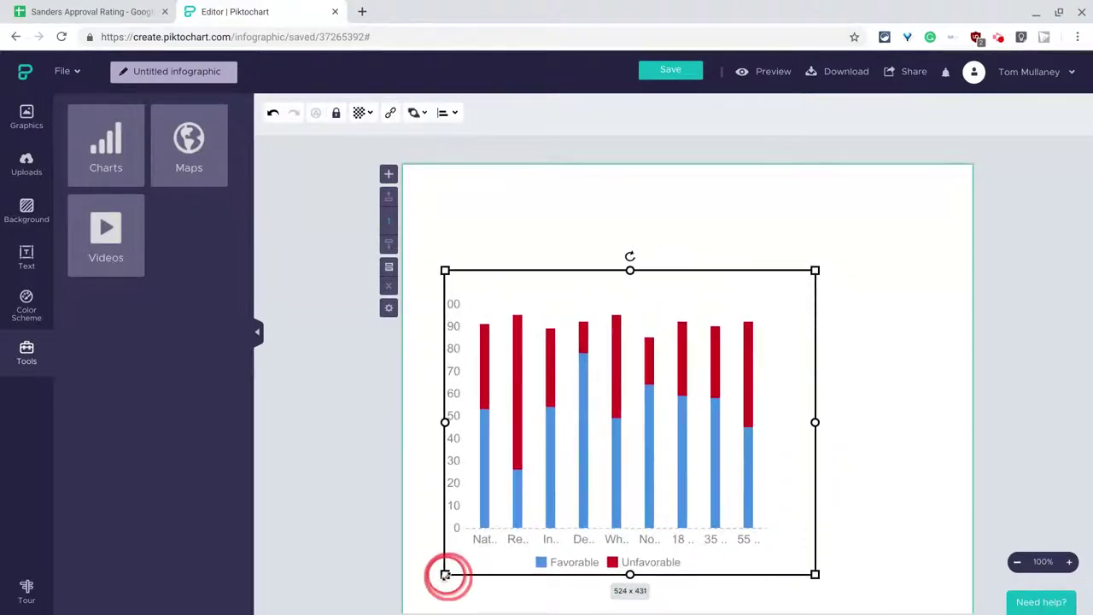
drag(817, 574, 908, 597)
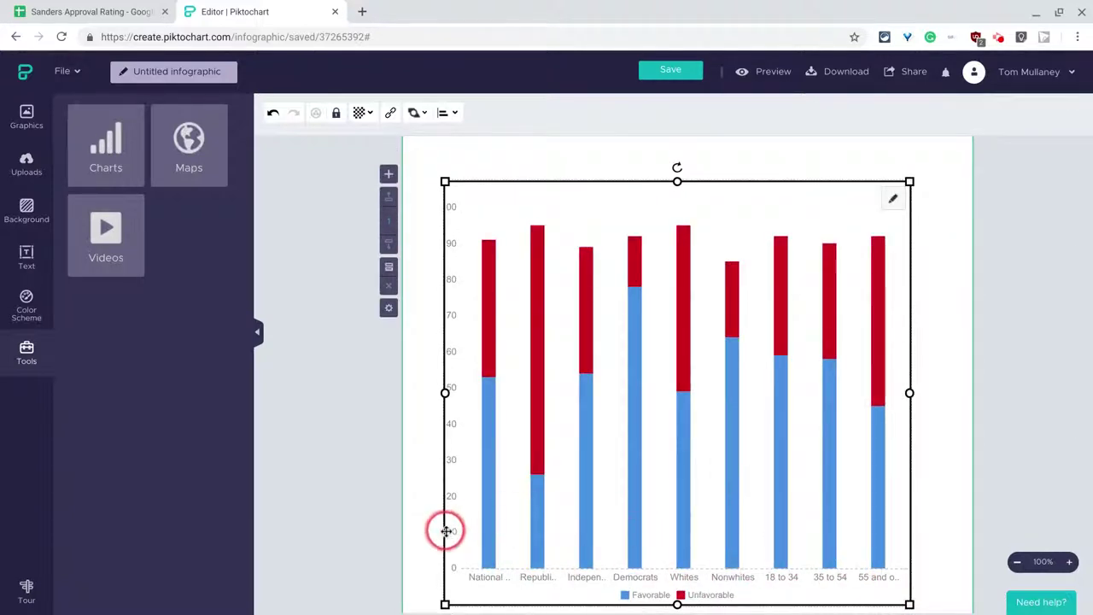
mouse_move(537, 278)
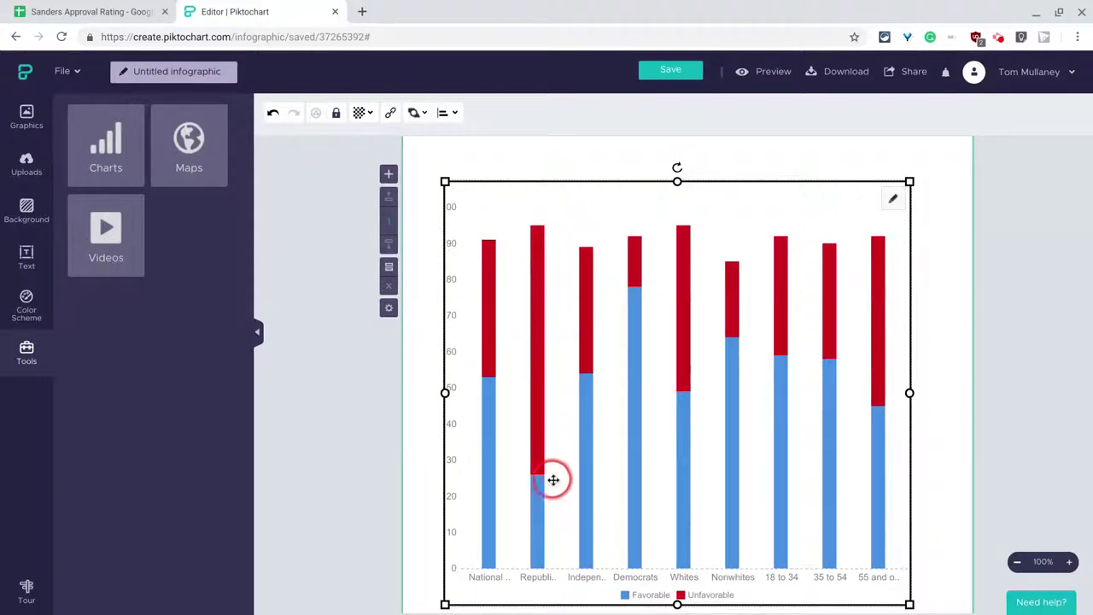
mouse_move(543, 503)
mouse_move(489, 414)
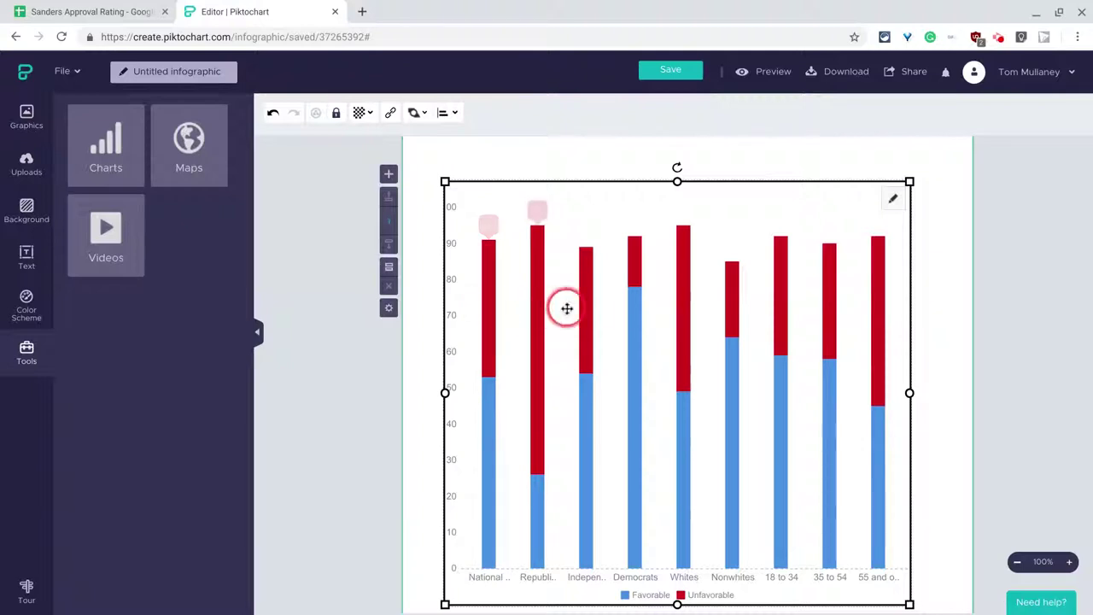
mouse_move(594, 306)
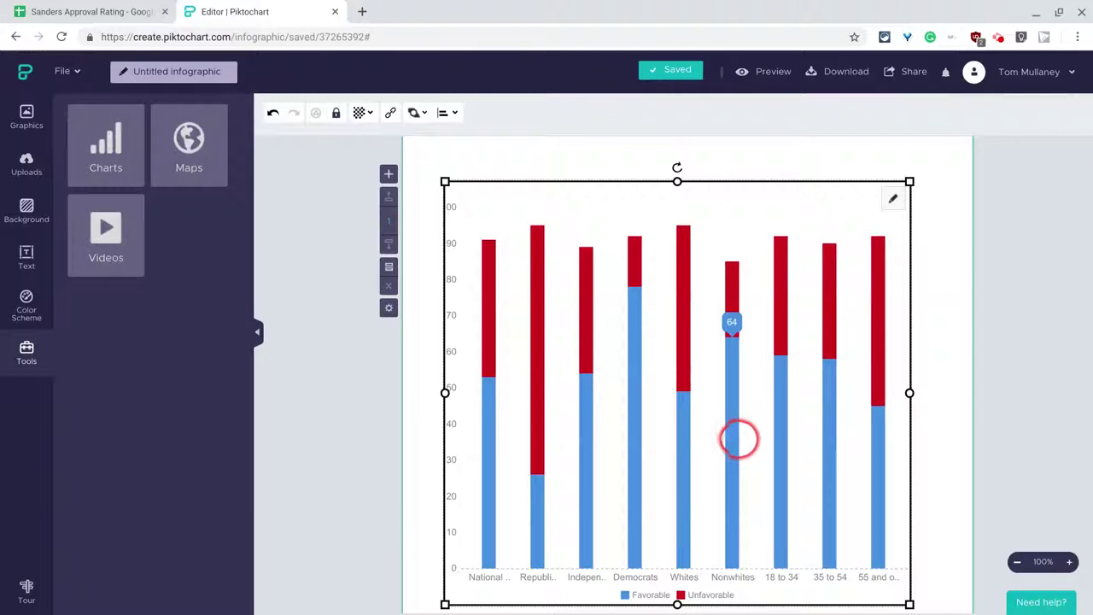
mouse_move(734, 294)
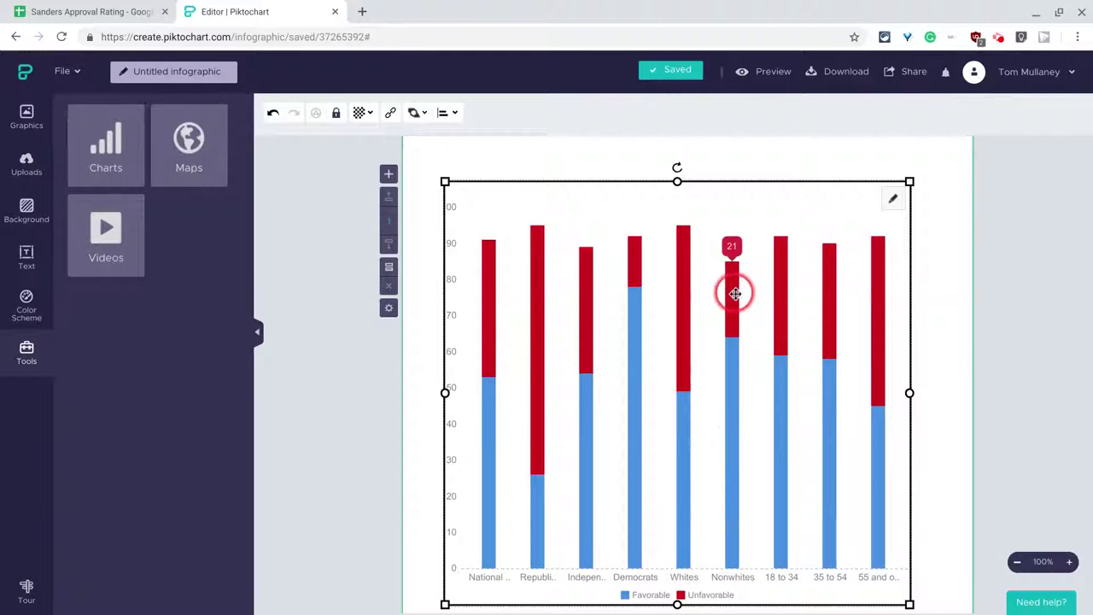